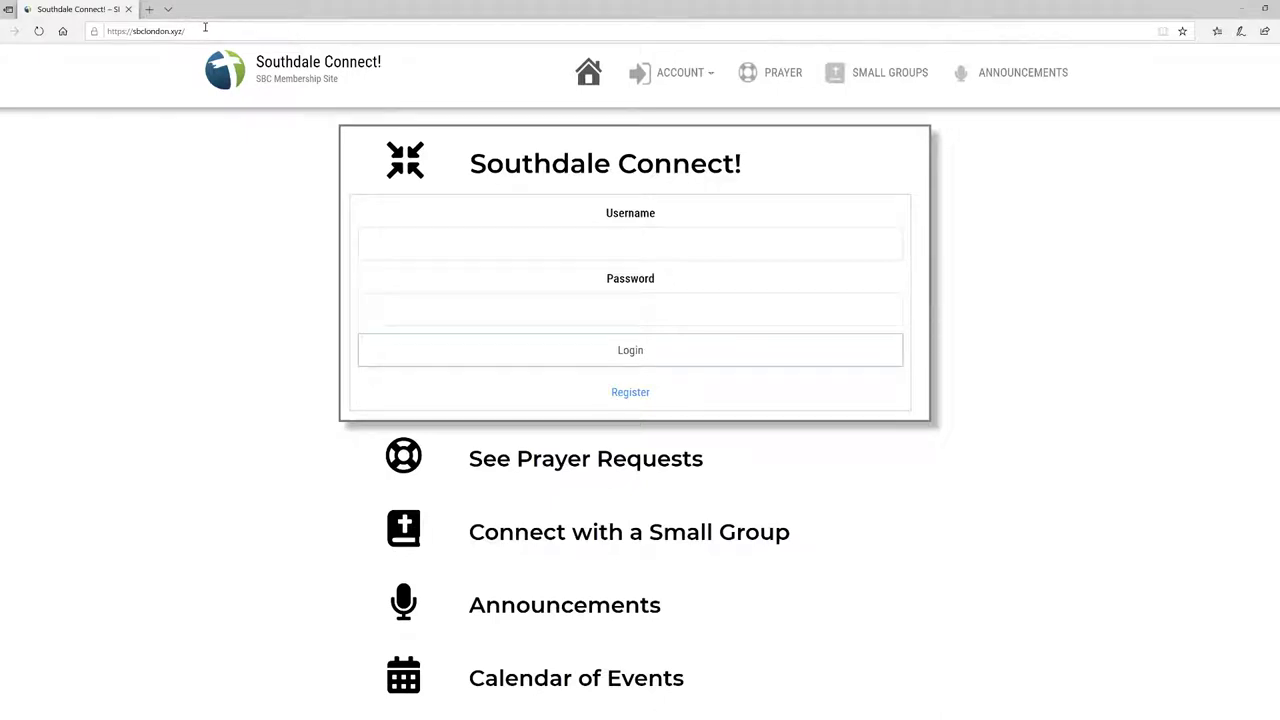
Step: Go to the Register link below Login to reach the empty new-member form
click(205, 27)
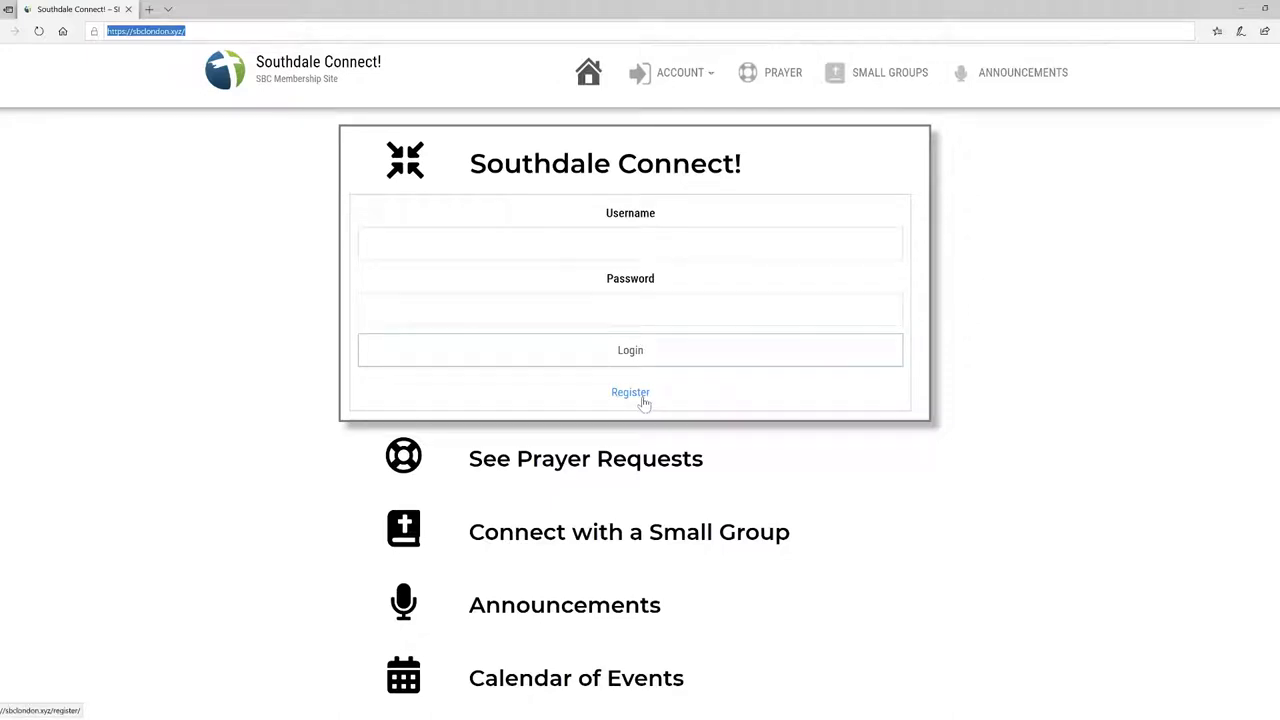
click(642, 397)
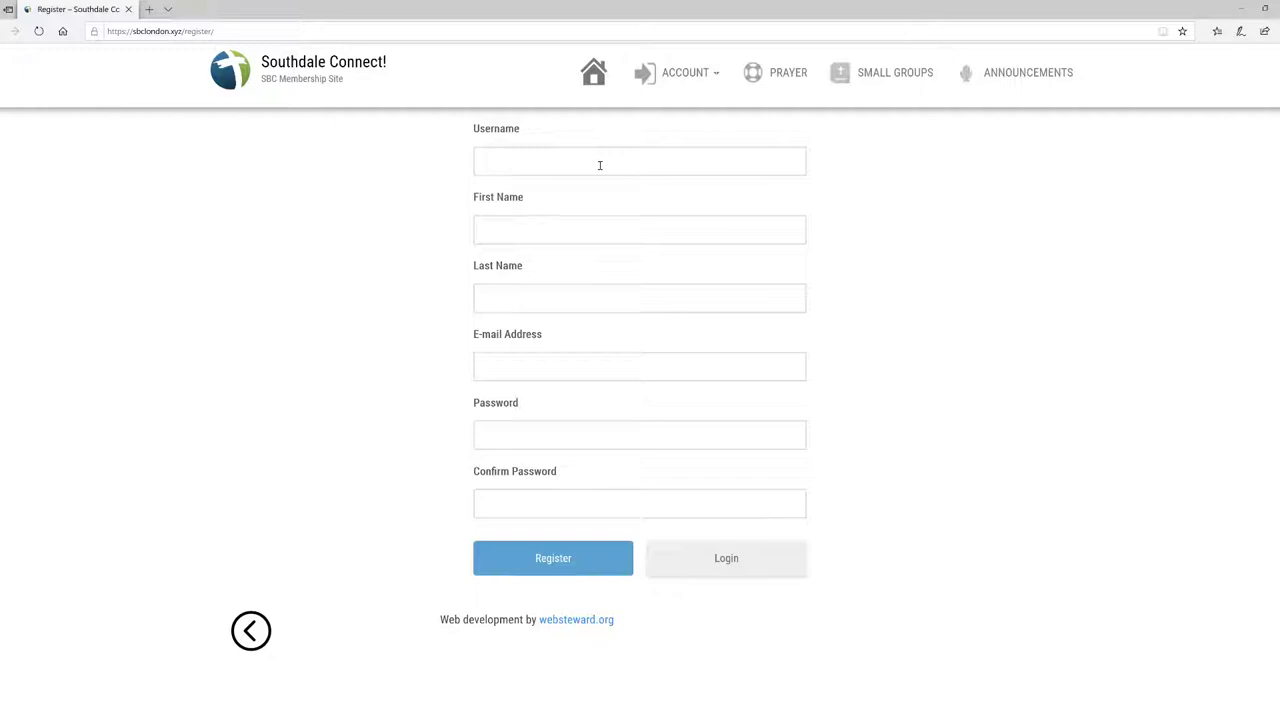
Step: Enter the new member's username, first name, last name and e-mail, ending at Password
click(600, 165)
text(b)
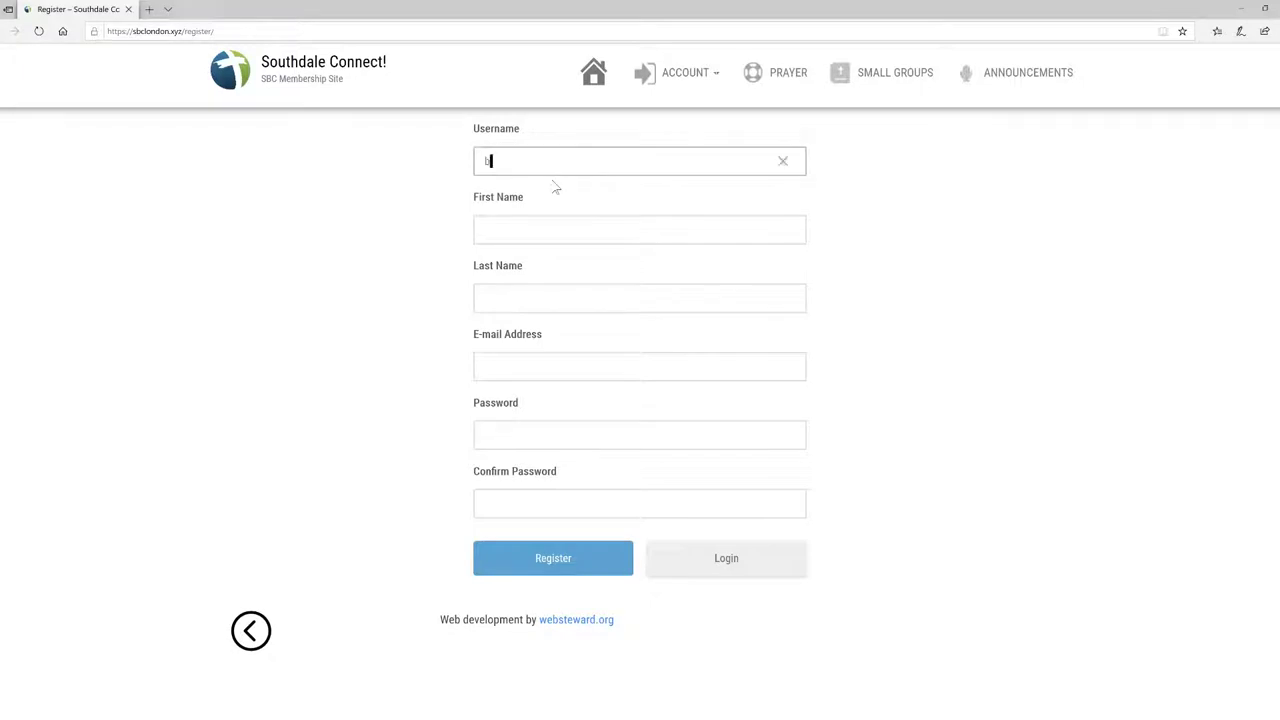
text(rubbie)
key(Tab)
text(B)
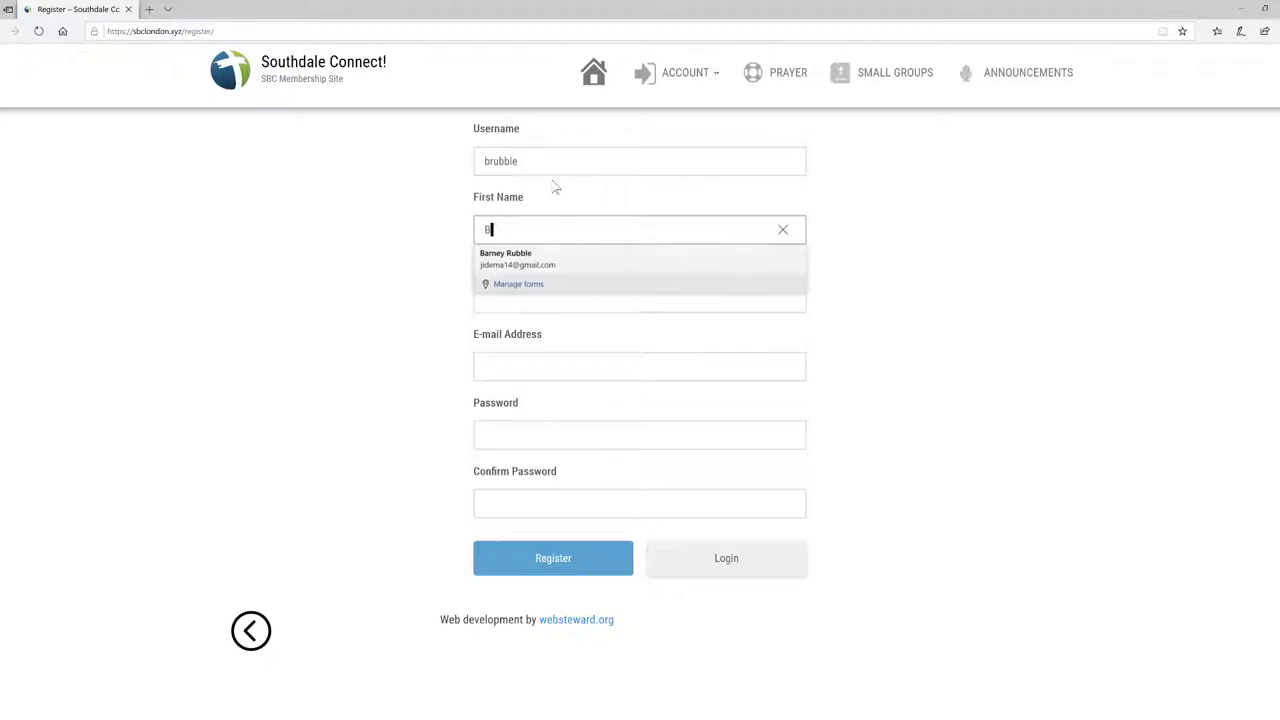
text(arney)
key(Tab)
text(R)
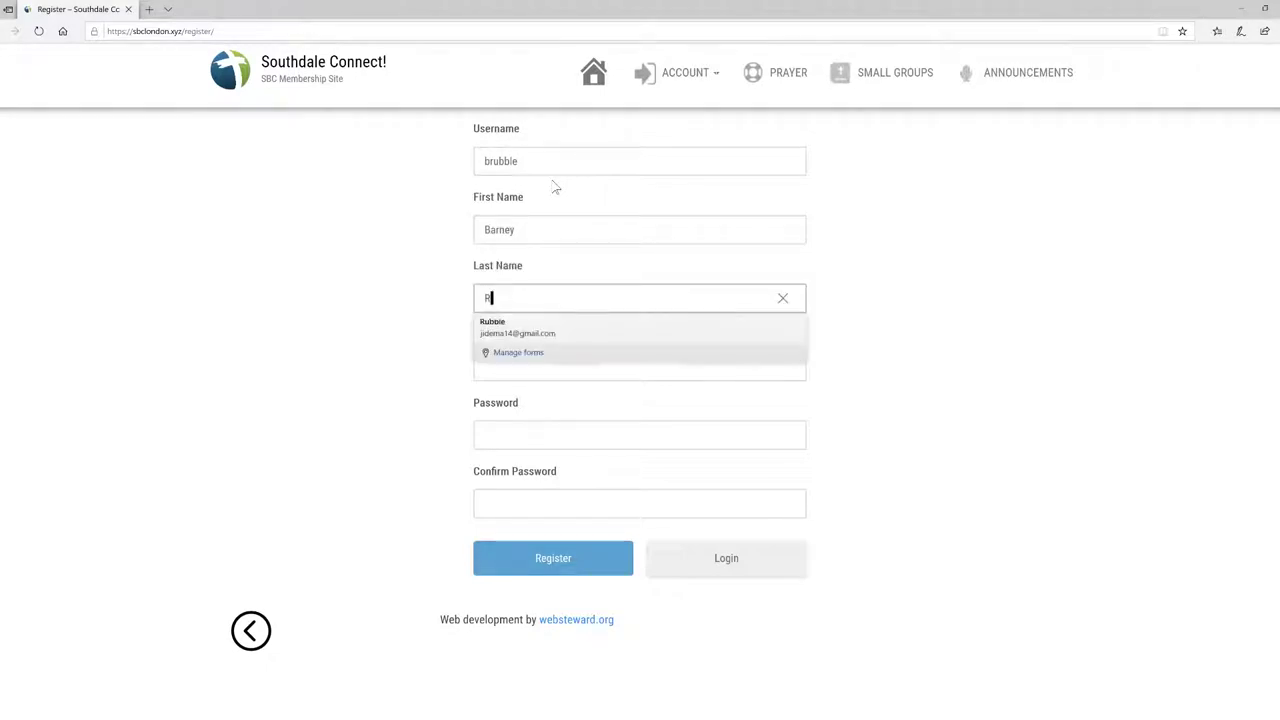
text(ubble)
key(Tab)
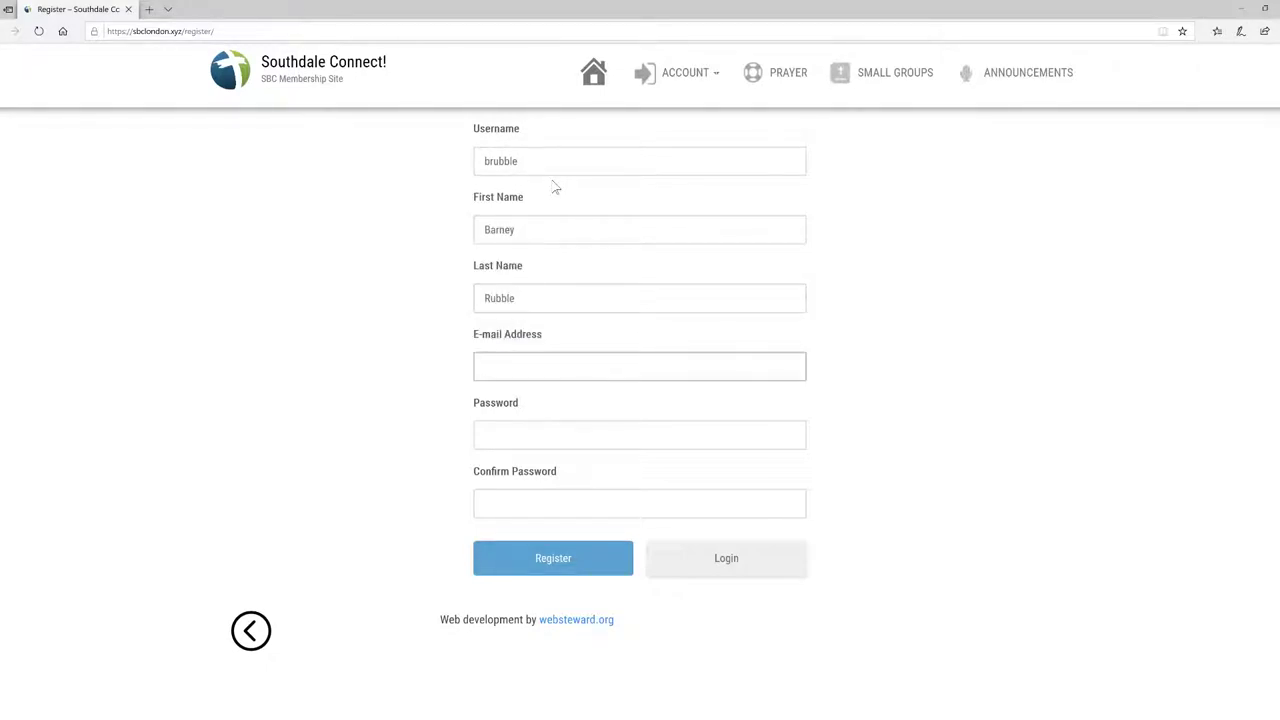
key(Tab)
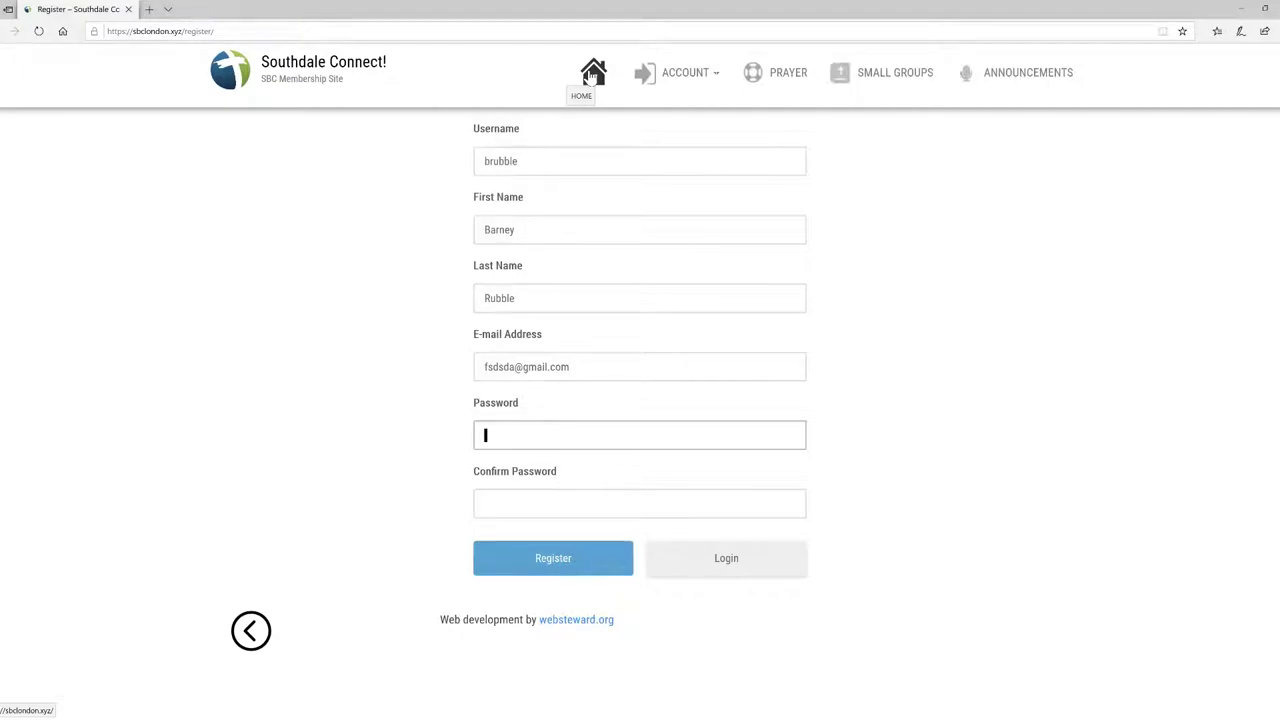
Step: Return to the home page and log in with the new member's username and password
click(591, 77)
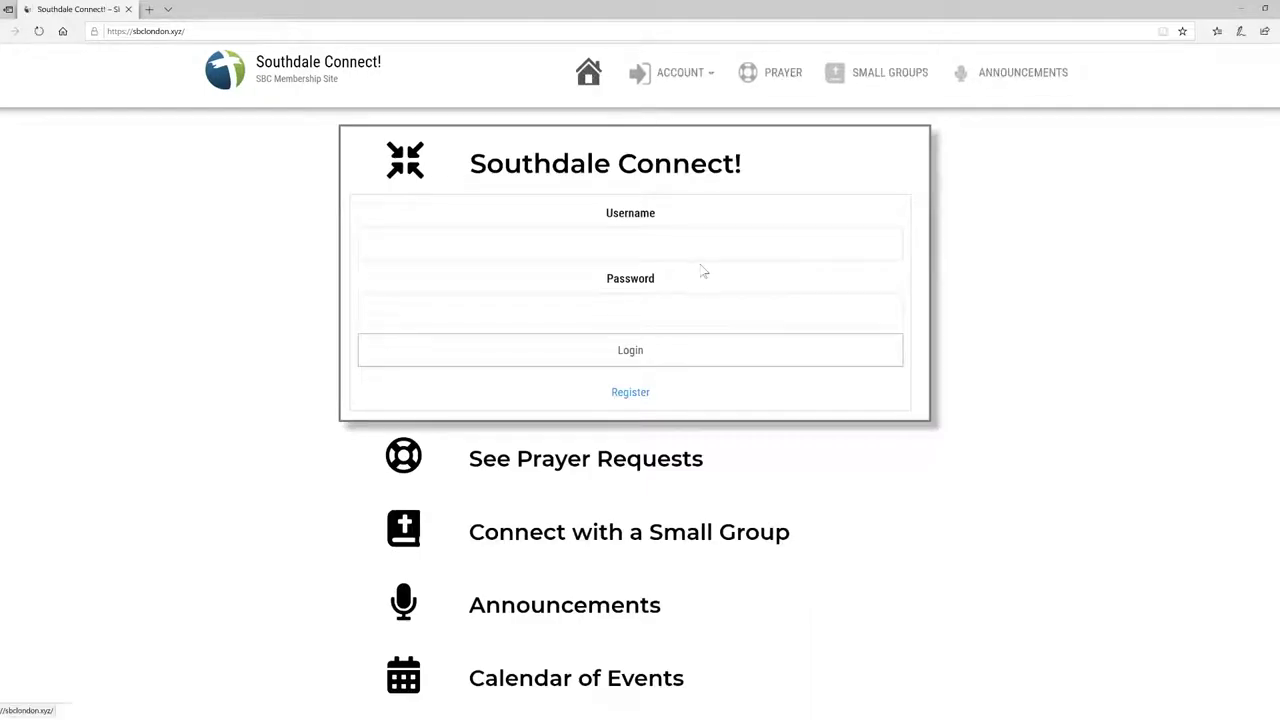
click(585, 247)
text(brubble)
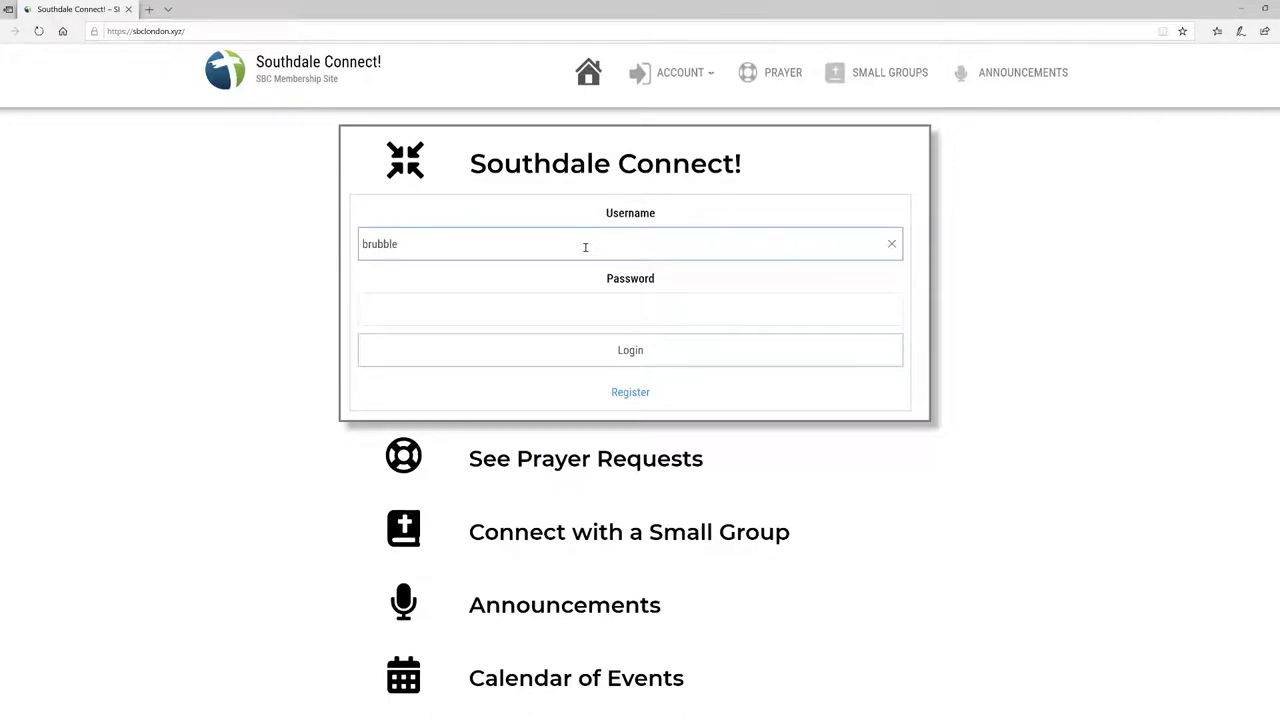
key(Tab)
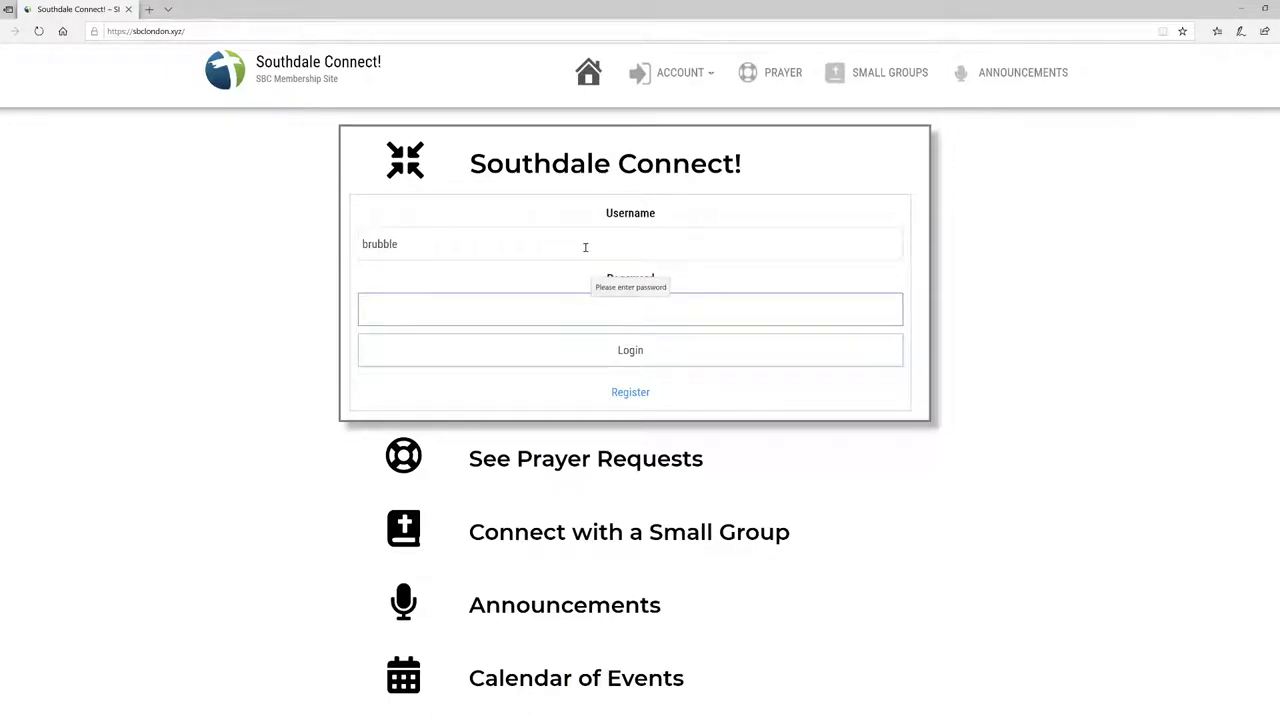
text(•••••••••)
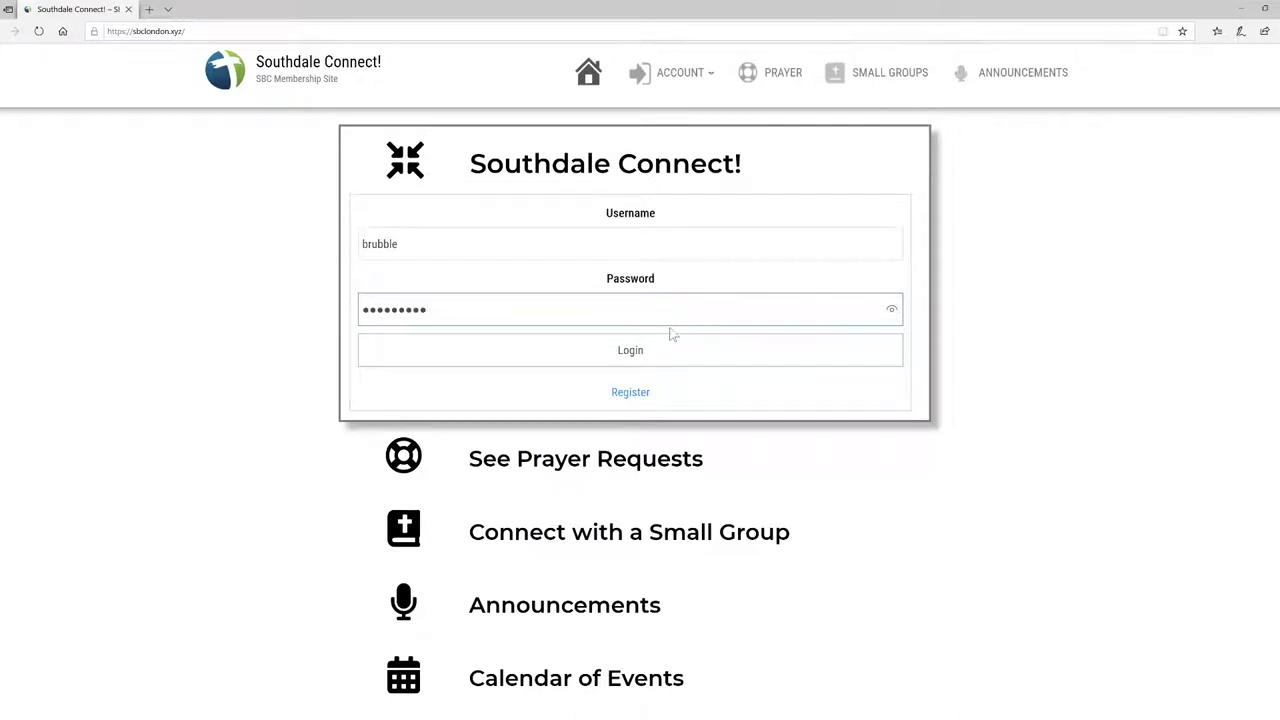
click(648, 360)
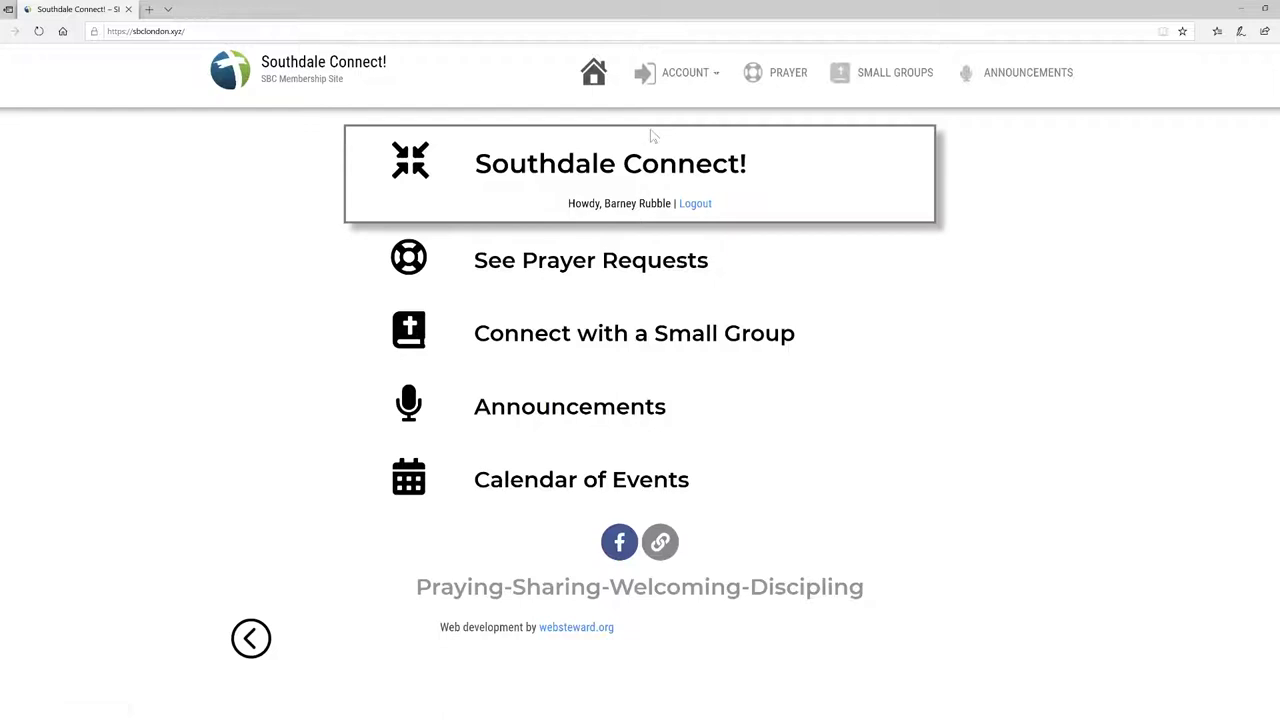
mouse_move(670, 106)
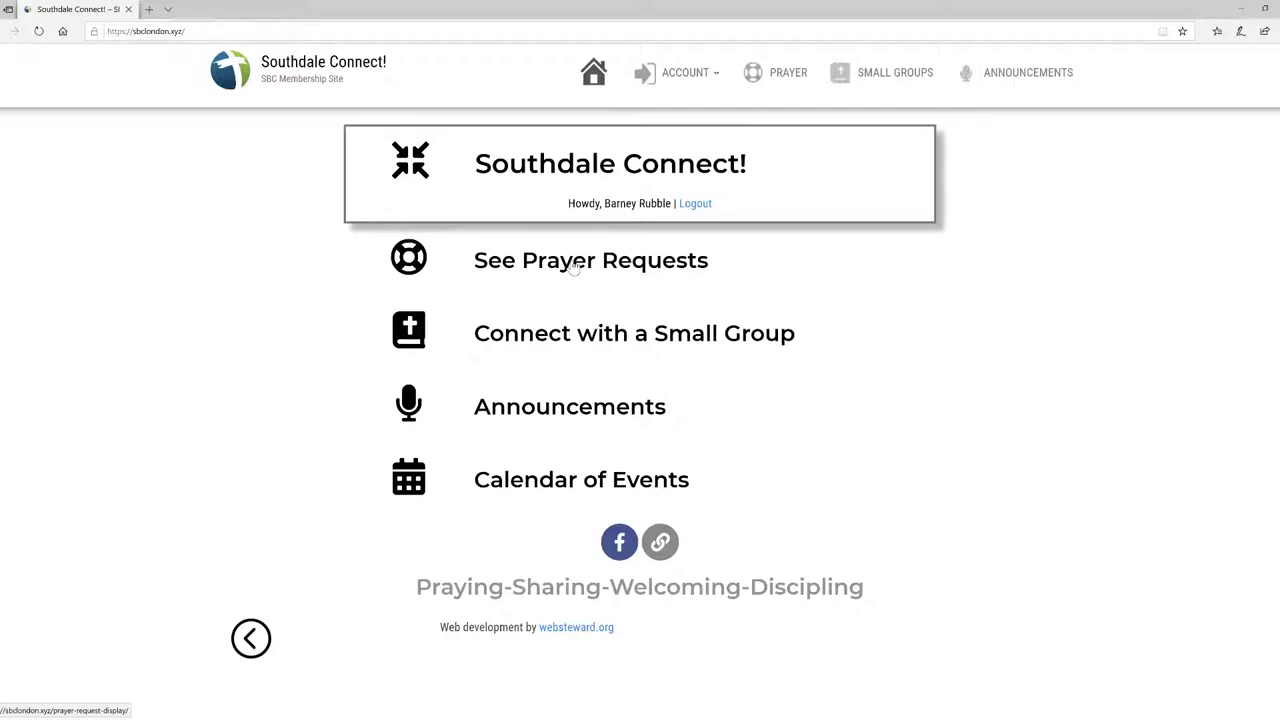
Step: Go from See Prayer Requests to the 'Submit a Prayer Request to this list' form
click(575, 266)
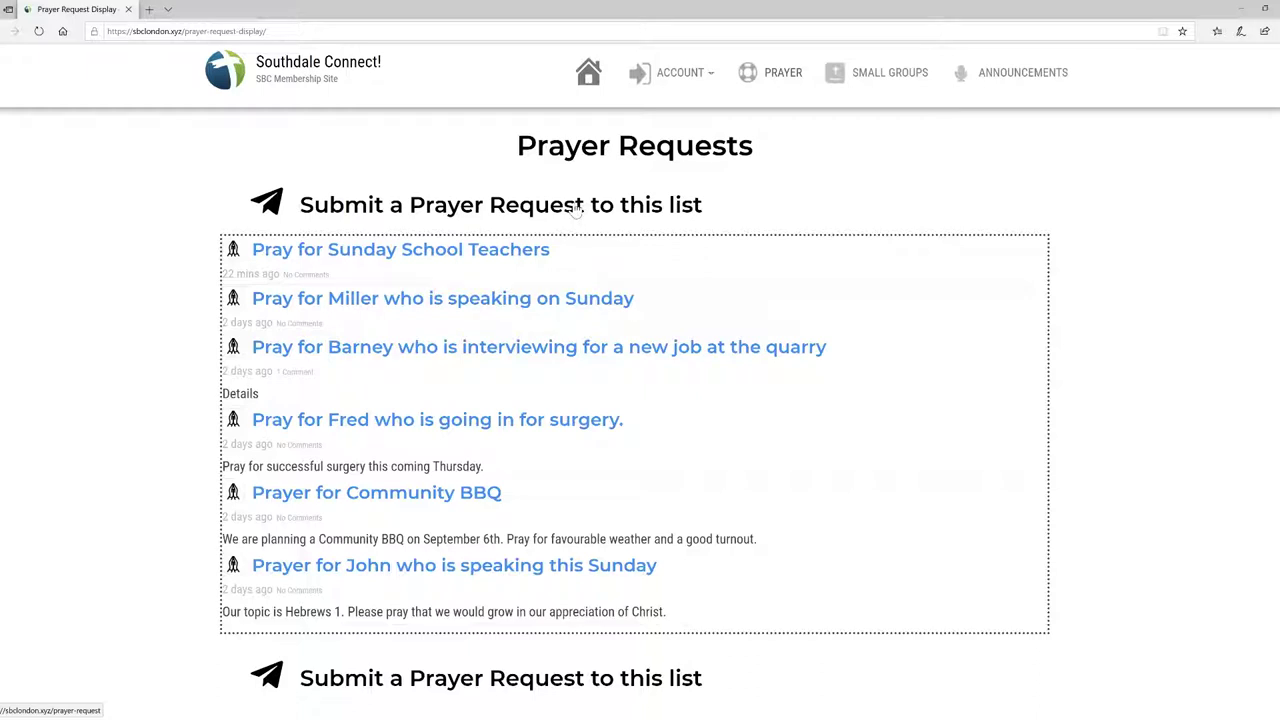
click(577, 208)
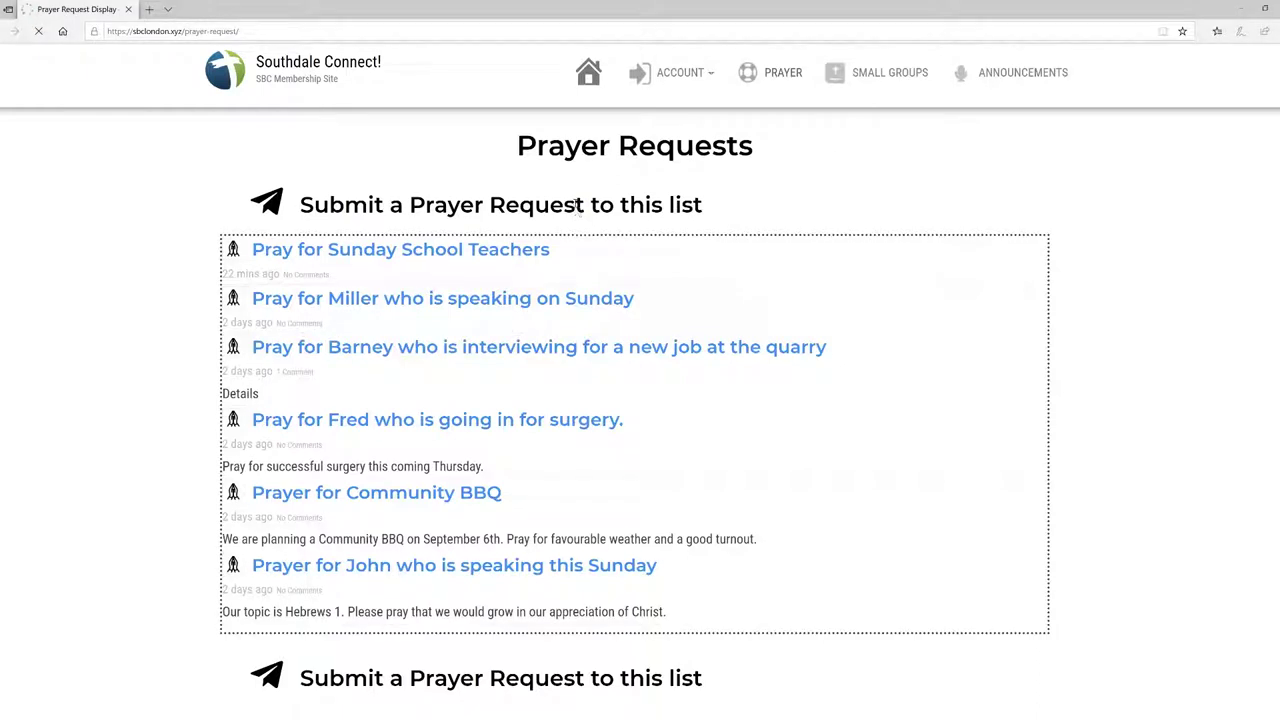
Step: Enter the contact e-mail and a title asking prayer for a member who broke his leg
click(383, 286)
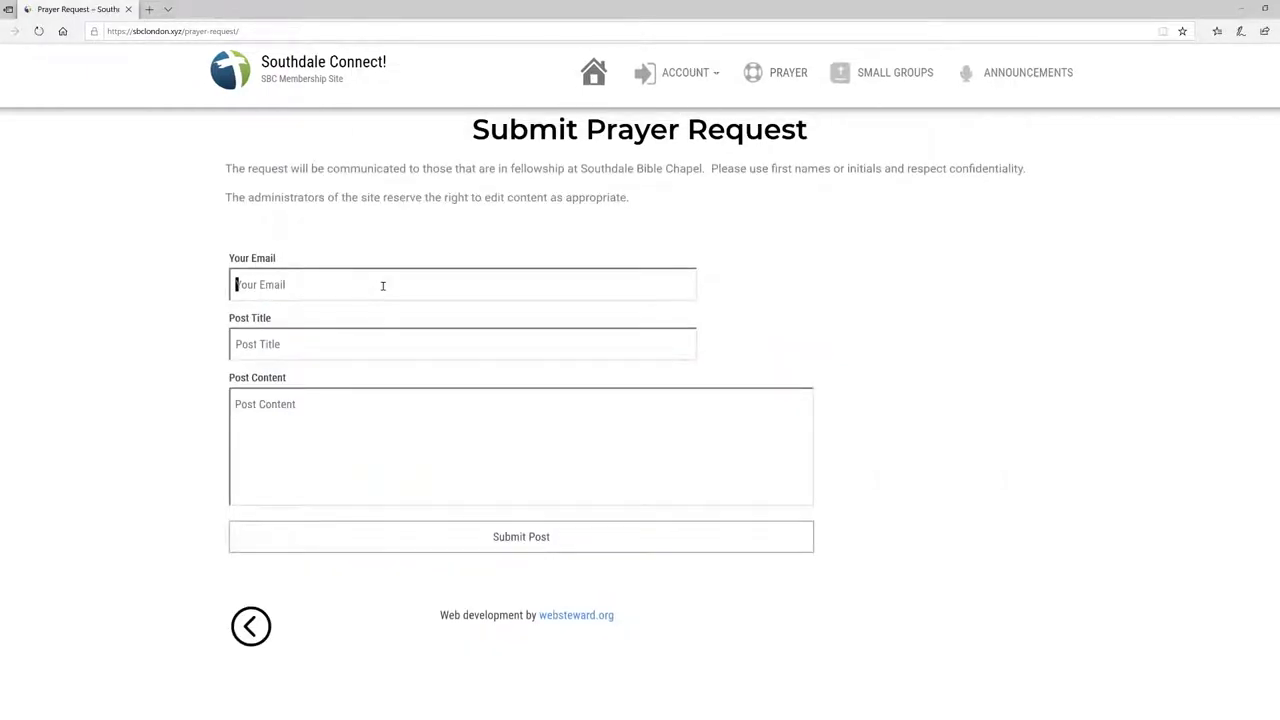
text(xxx)
text(@gmail.com)
key(Tab)
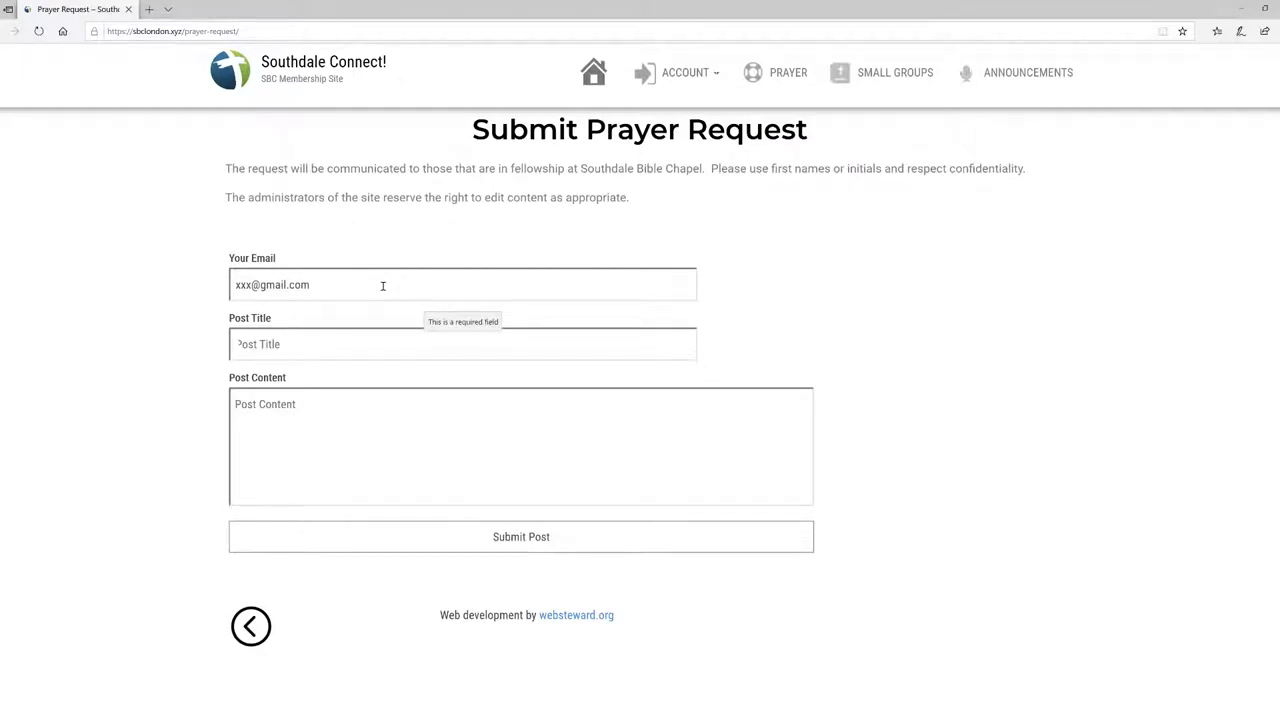
text(Pray for )
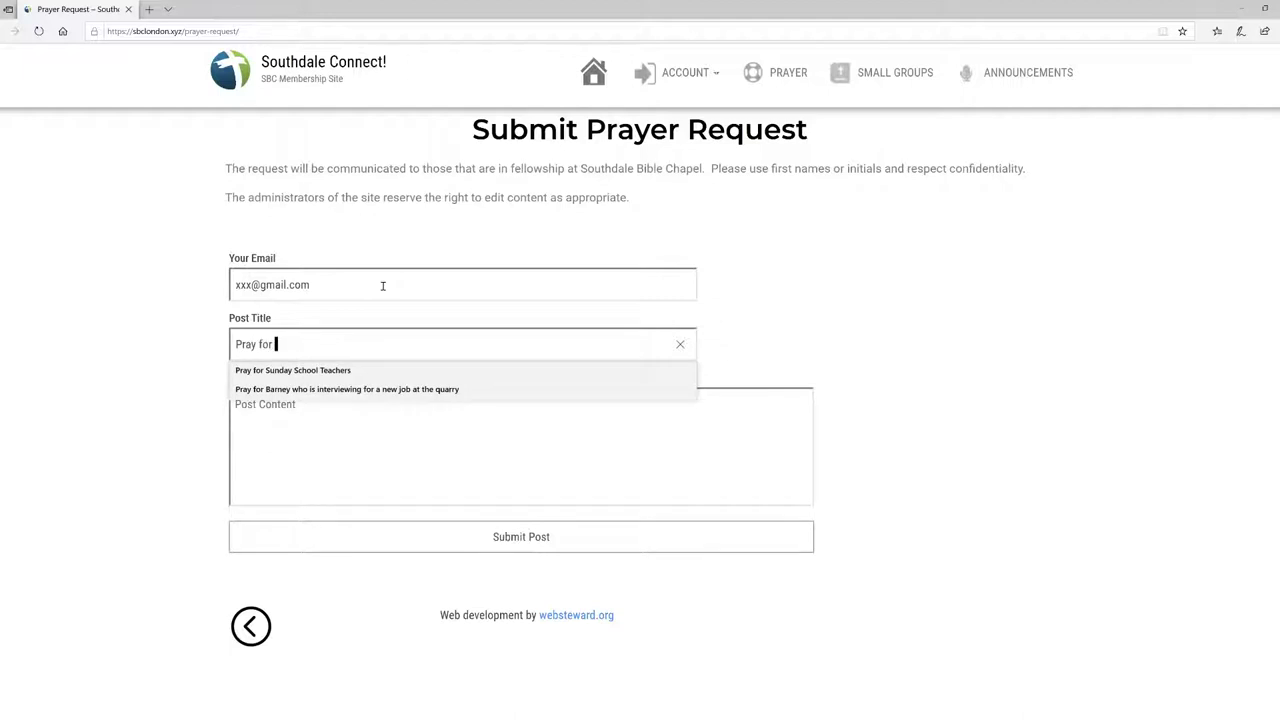
text(Barney who broke his)
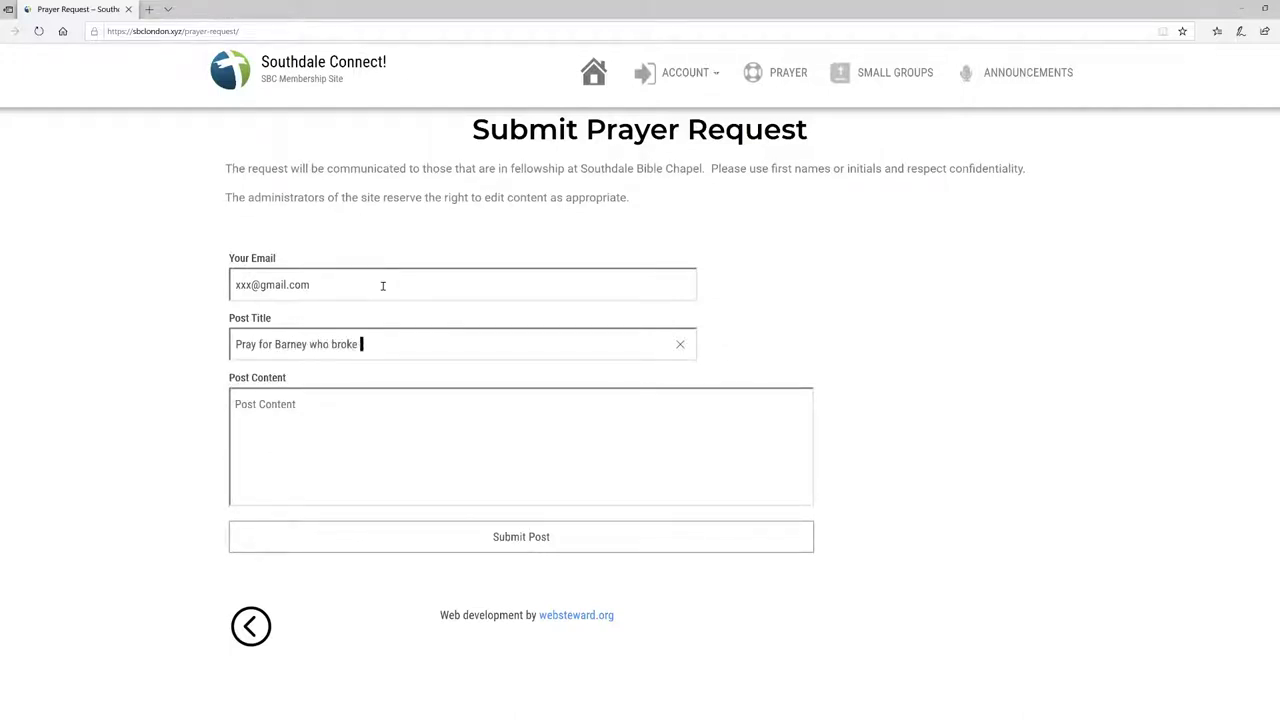
key(BackSpace)
key(BackSpace)
key(BackSpace)
key(BackSpace)
text(his.)
text(g)
key(BackSpace)
key(BackSpace)
text(leg)
Step: Fill the content with three placeholder lines (fsadsfda, fdsa, sdfa), then return home
key(Tab)
text(fsadsfda)
key(Return)
text(fdsa)
key(Return)
text(sdfa)
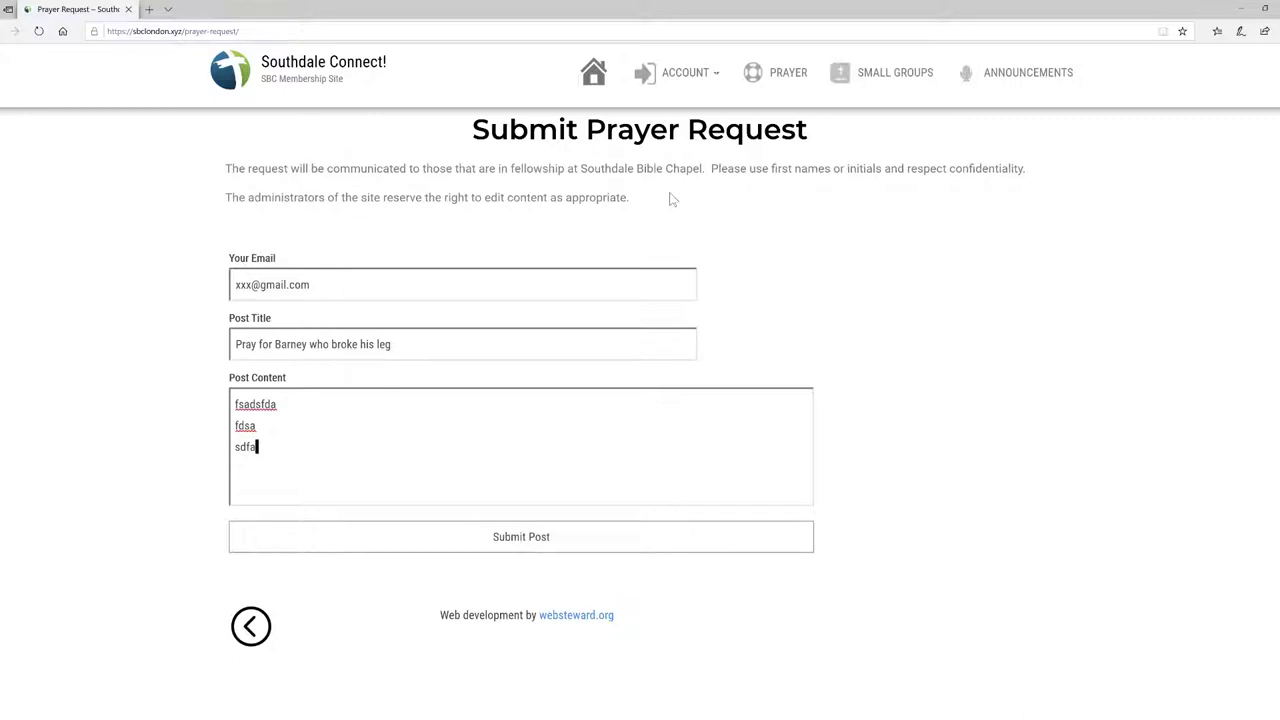
click(600, 74)
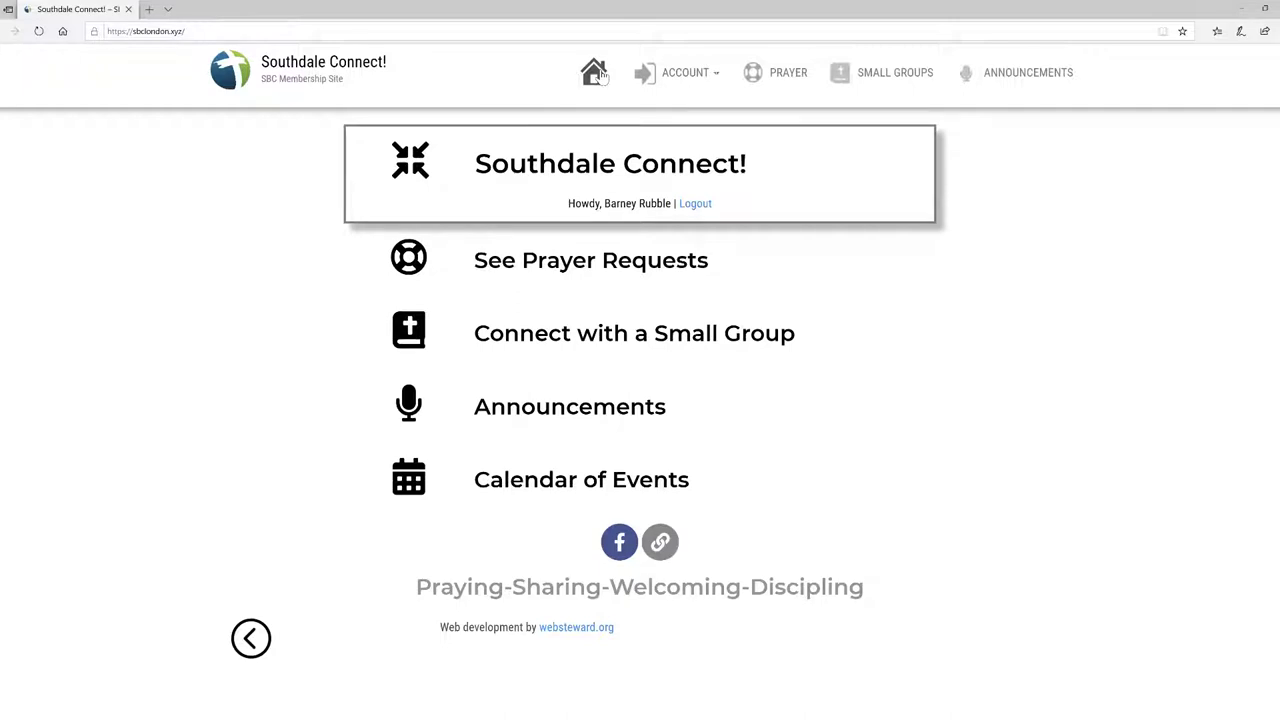
Step: Stay on the signed-in member's home page via the Home icon
mouse_move(669, 77)
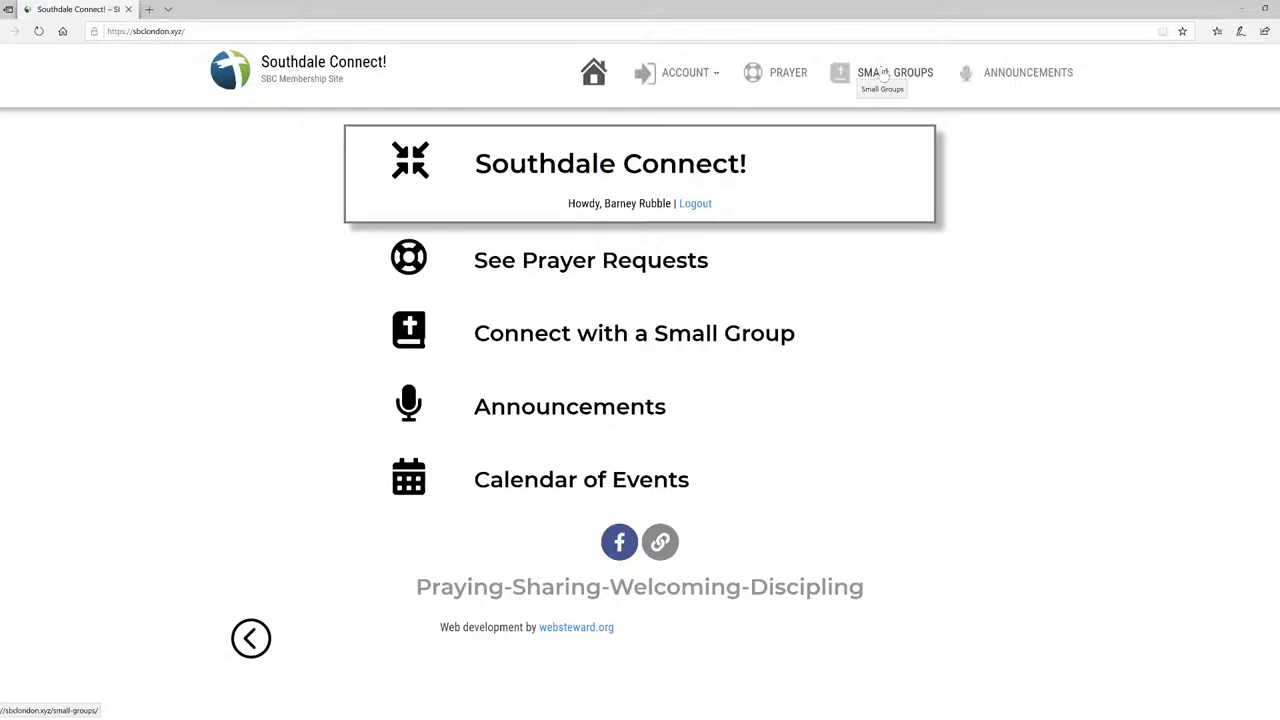
Step: View the Announcements page with Sunday School Help Needed and bulletins, then return home
click(1034, 80)
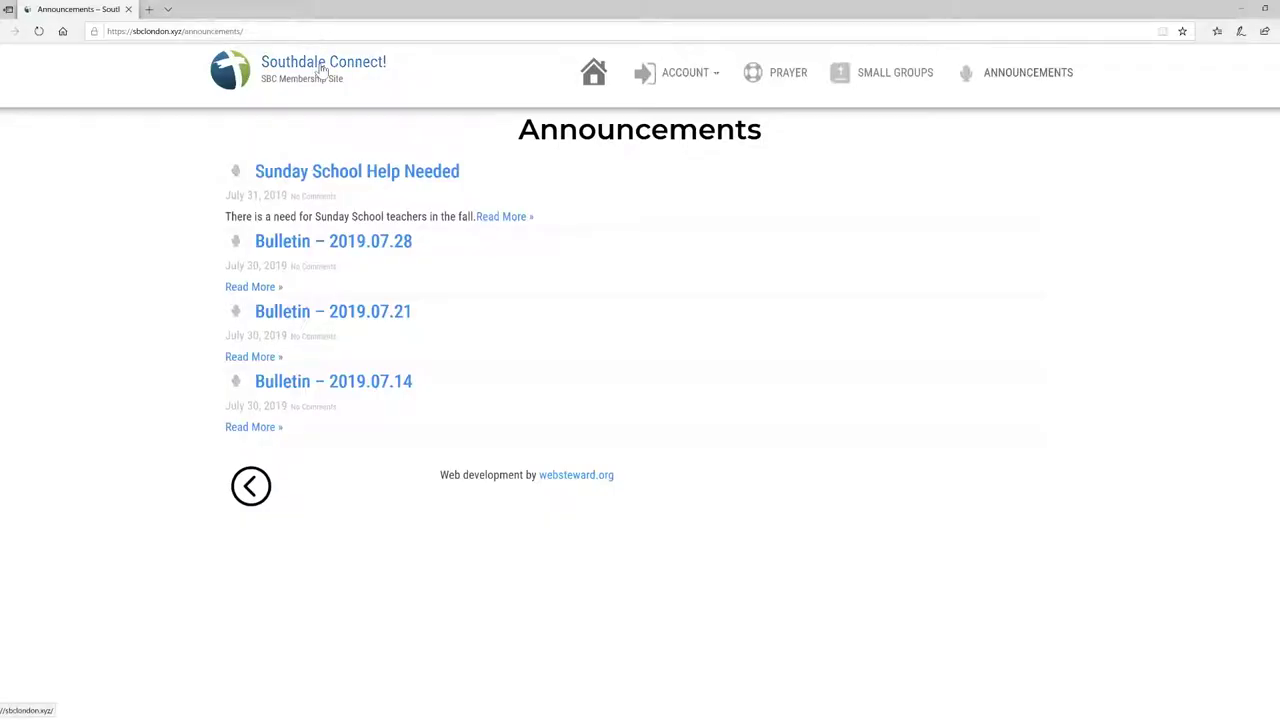
click(321, 68)
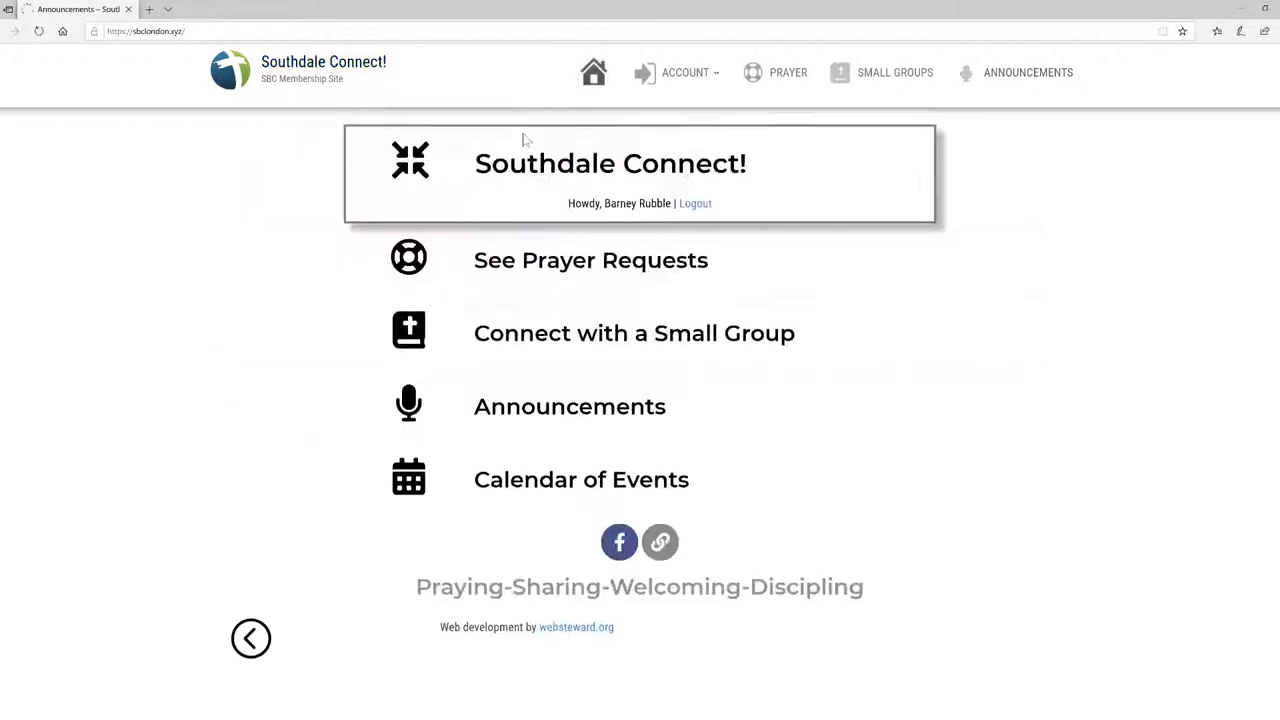